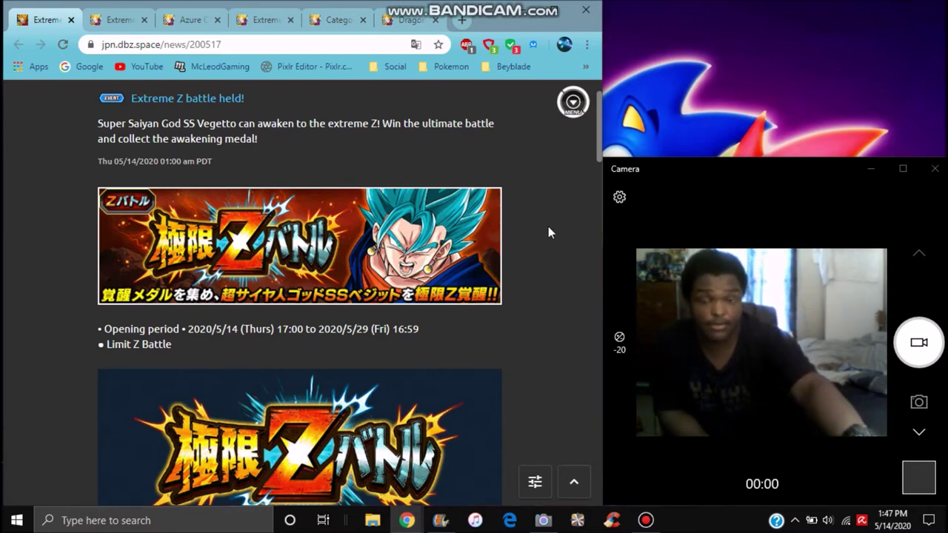
scroll(542, 245, "down", 1)
scroll(542, 251, "down", 1)
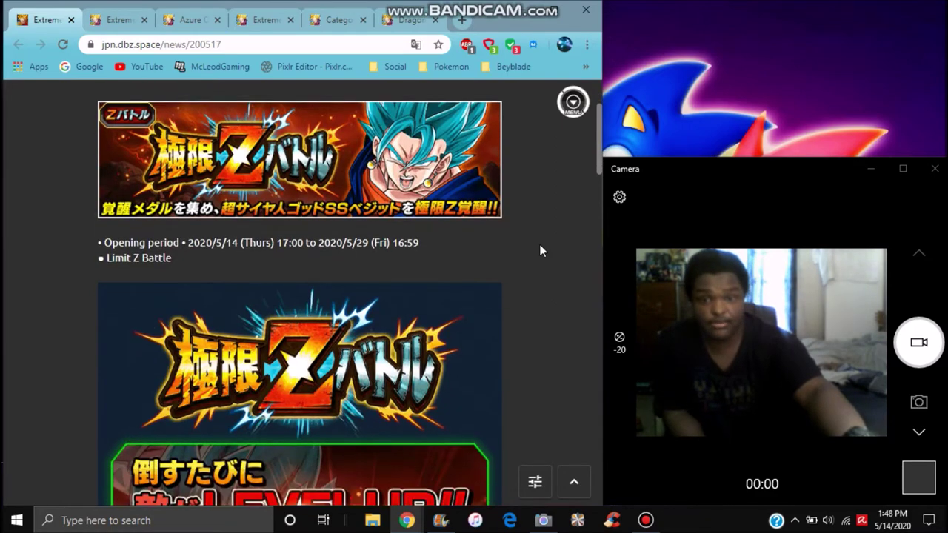
scroll(542, 251, "down", 1)
scroll(543, 251, "down", 1)
scroll(543, 250, "down", 1)
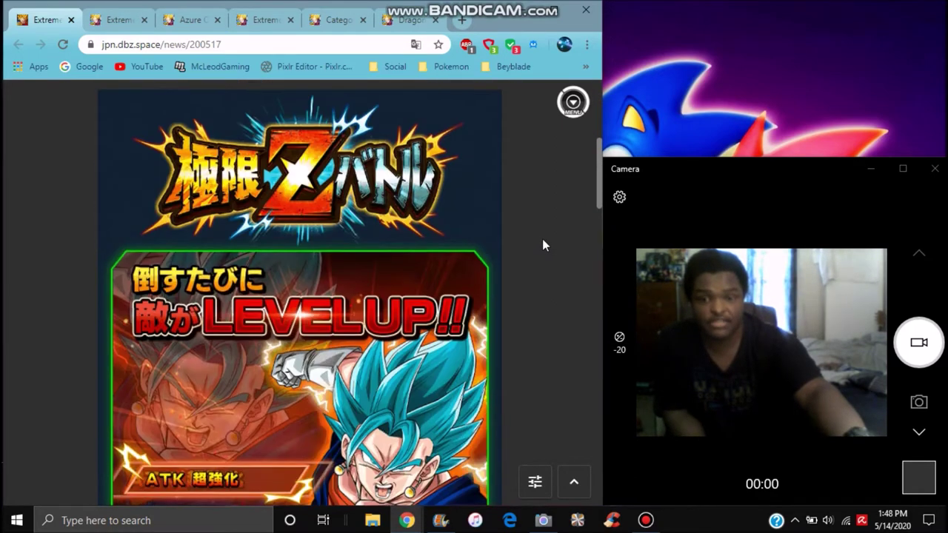
scroll(542, 238, "down", 3)
scroll(545, 238, "down", 2)
scroll(545, 239, "down", 3)
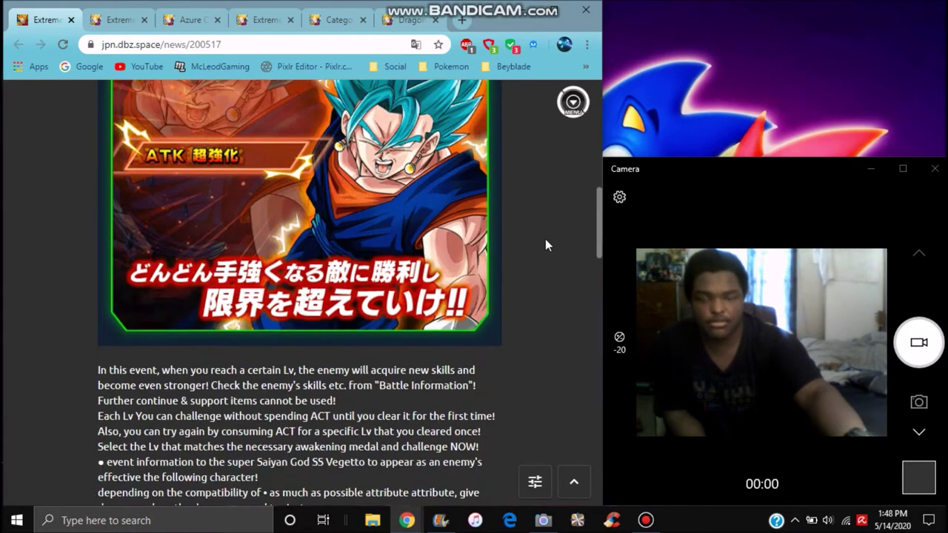
scroll(545, 239, "down", 1)
scroll(545, 241, "down", 2)
scroll(545, 240, "down", 2)
scroll(545, 241, "down", 2)
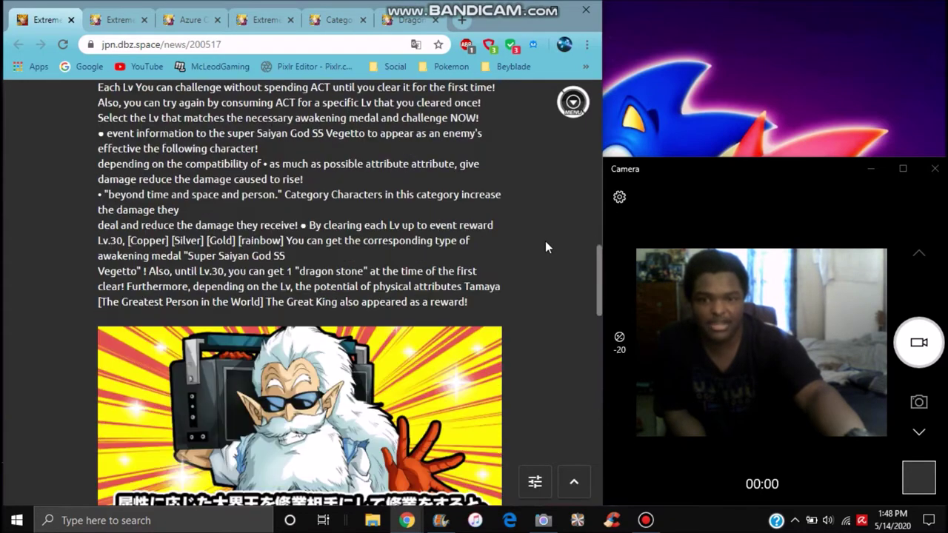
scroll(544, 241, "down", 2)
scroll(545, 241, "down", 1)
scroll(545, 240, "down", 1)
scroll(545, 241, "down", 3)
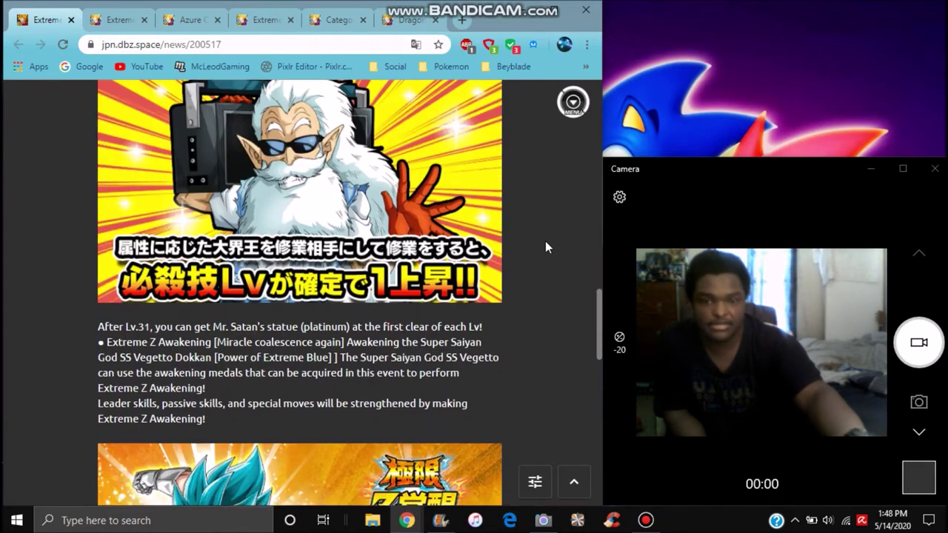
scroll(545, 241, "down", 3)
scroll(545, 240, "down", 1)
scroll(545, 241, "down", 2)
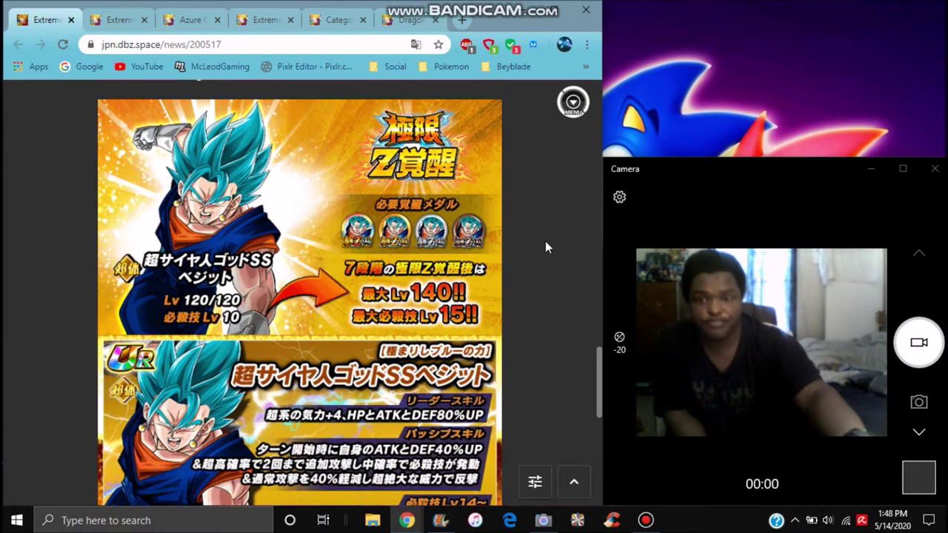
scroll(545, 240, "down", 1)
scroll(545, 241, "up", 1)
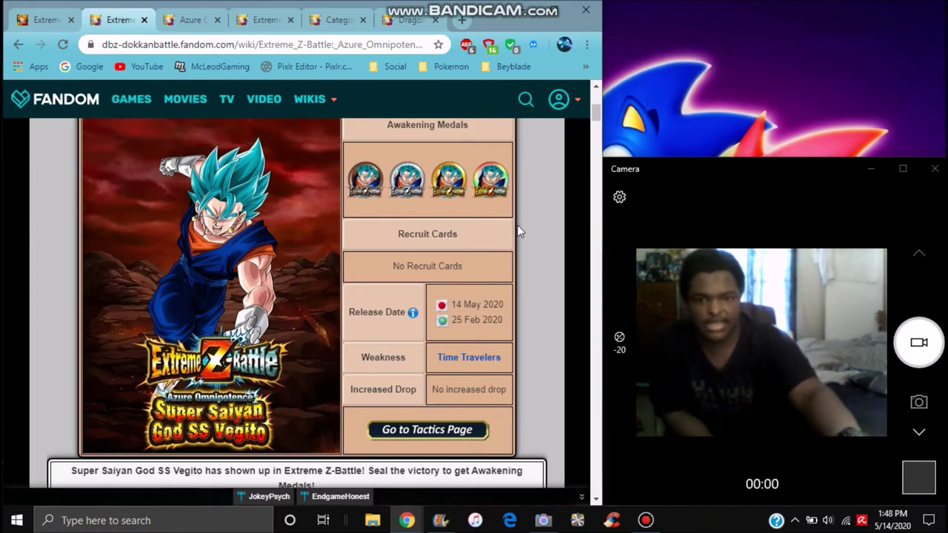
scroll(535, 214, "down", 5)
scroll(535, 215, "down", 3)
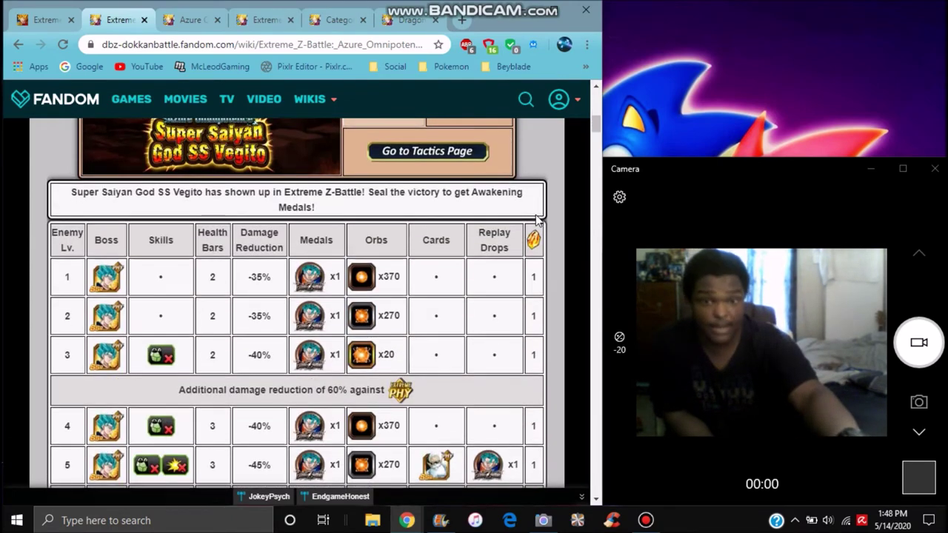
scroll(540, 216, "down", 3)
scroll(545, 216, "down", 2)
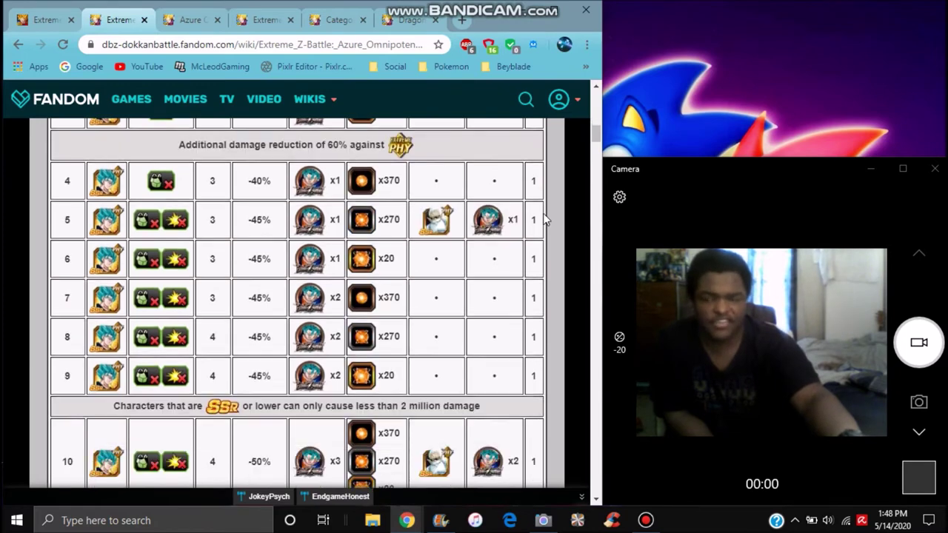
scroll(545, 216, "down", 1)
scroll(544, 216, "down", 1)
scroll(545, 216, "down", 1)
scroll(546, 218, "down", 1)
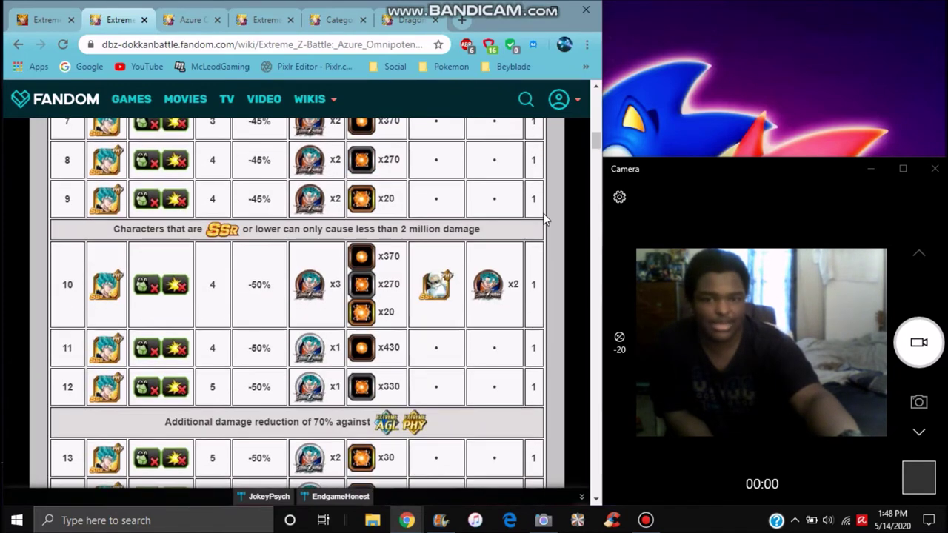
scroll(549, 216, "down", 1)
scroll(565, 214, "down", 1)
scroll(565, 214, "down", 1)
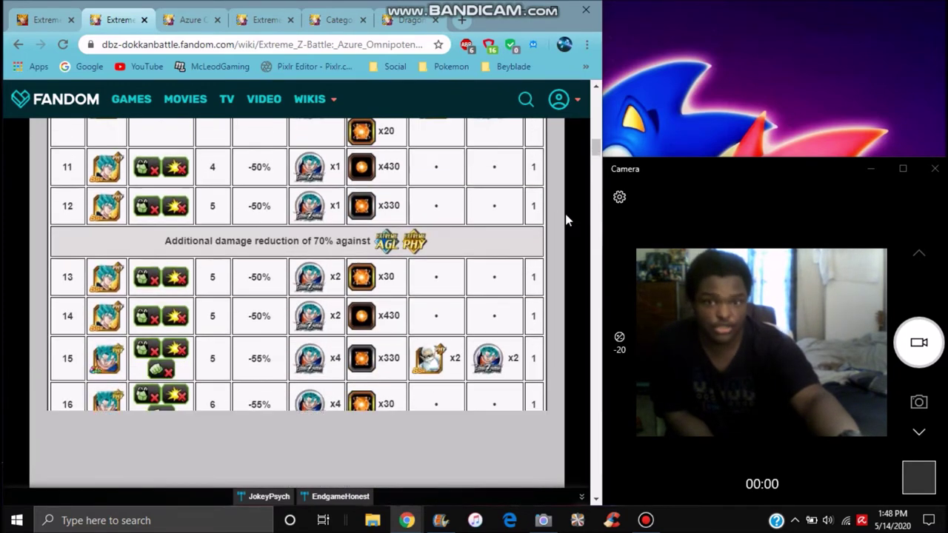
scroll(565, 213, "down", 1)
scroll(565, 213, "down", 2)
scroll(565, 213, "down", 1)
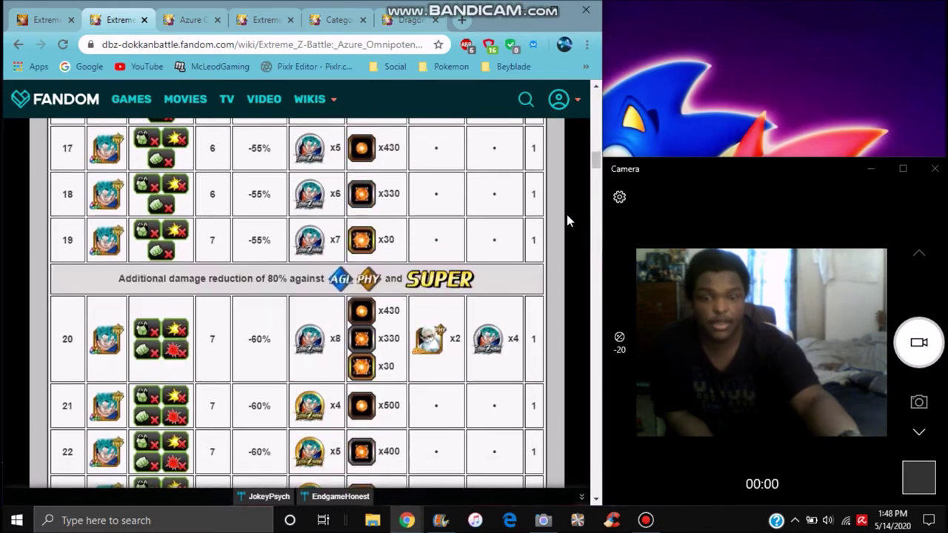
scroll(566, 214, "down", 1)
scroll(566, 214, "down", 1)
scroll(565, 222, "down", 1)
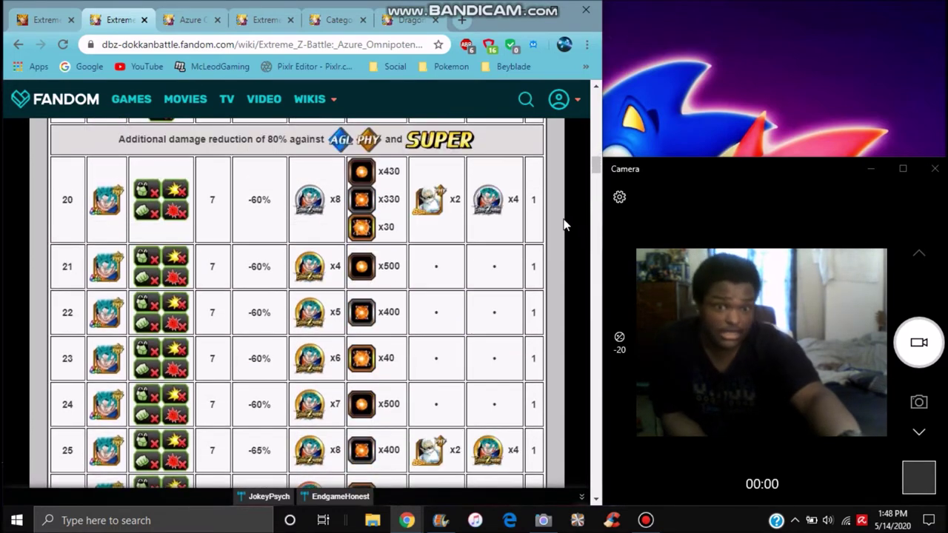
scroll(565, 222, "down", 1)
scroll(565, 222, "down", 1)
scroll(551, 220, "down", 1)
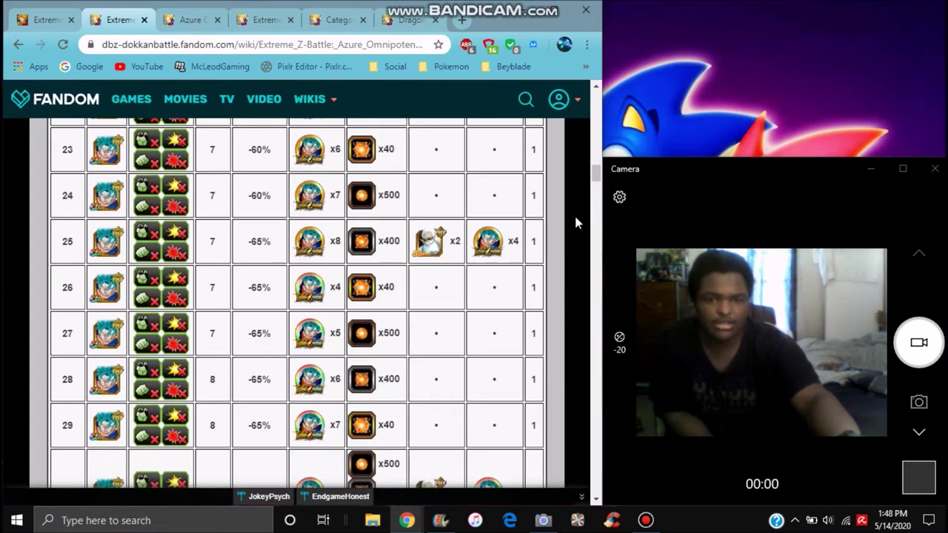
scroll(577, 222, "down", 2)
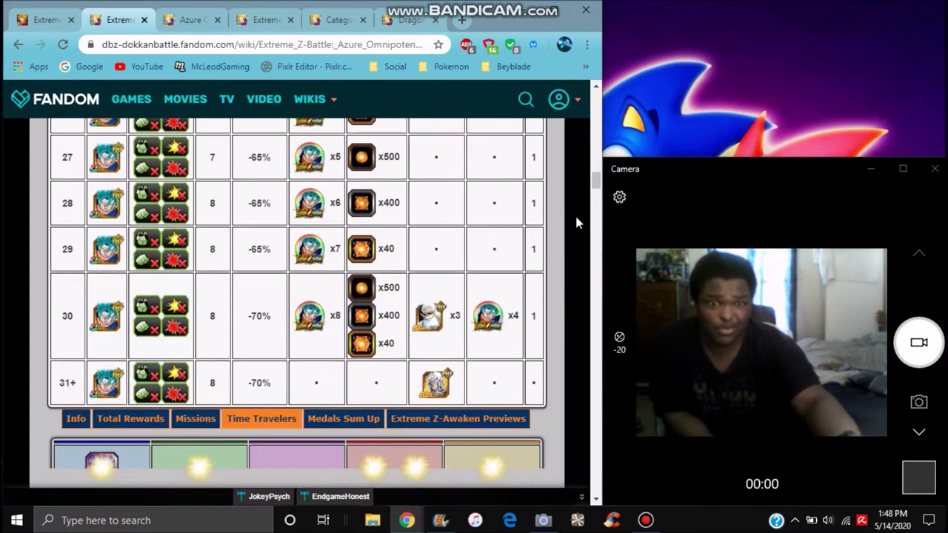
scroll(577, 221, "down", 2)
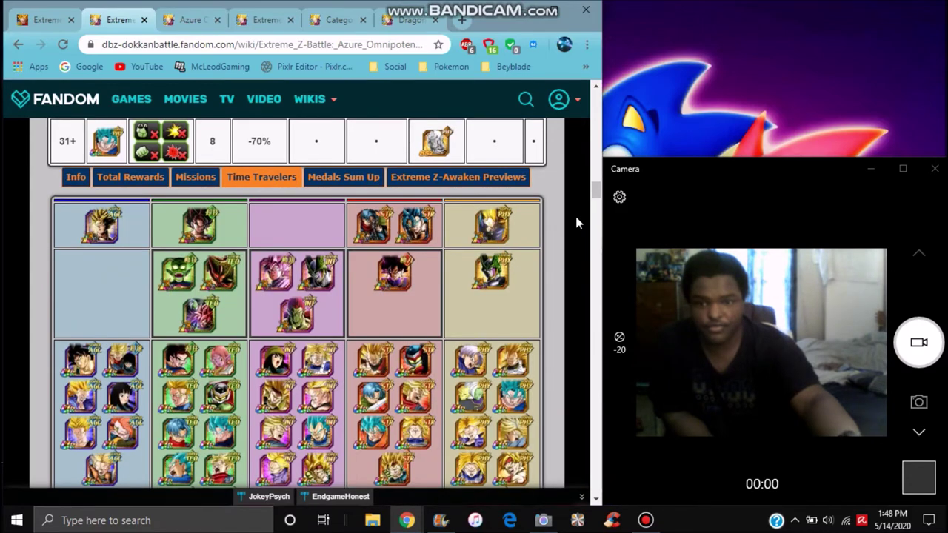
scroll(574, 213, "down", 1)
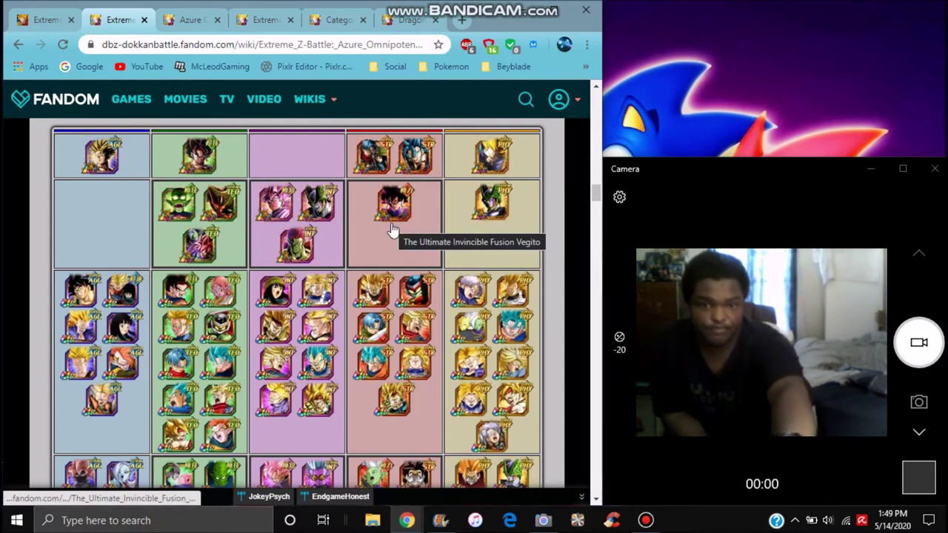
Step: Select all text on the Extreme Z-Battle page, then clear the selection
key("ctrl+a")
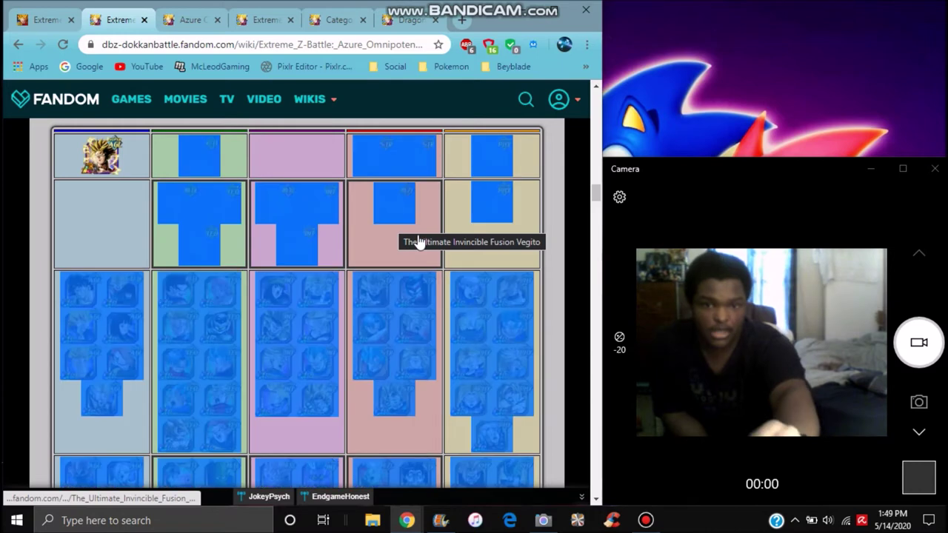
left_click(429, 226)
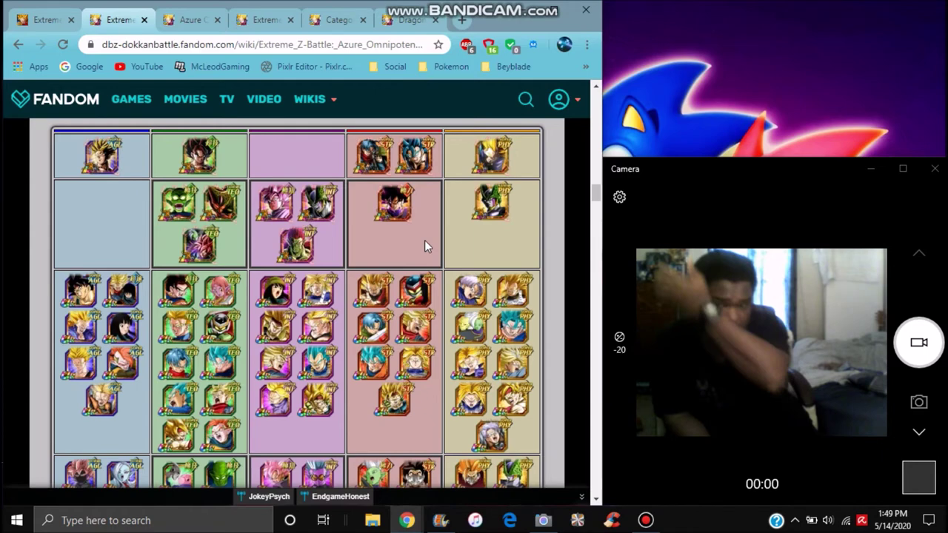
scroll(424, 240, "down", 5)
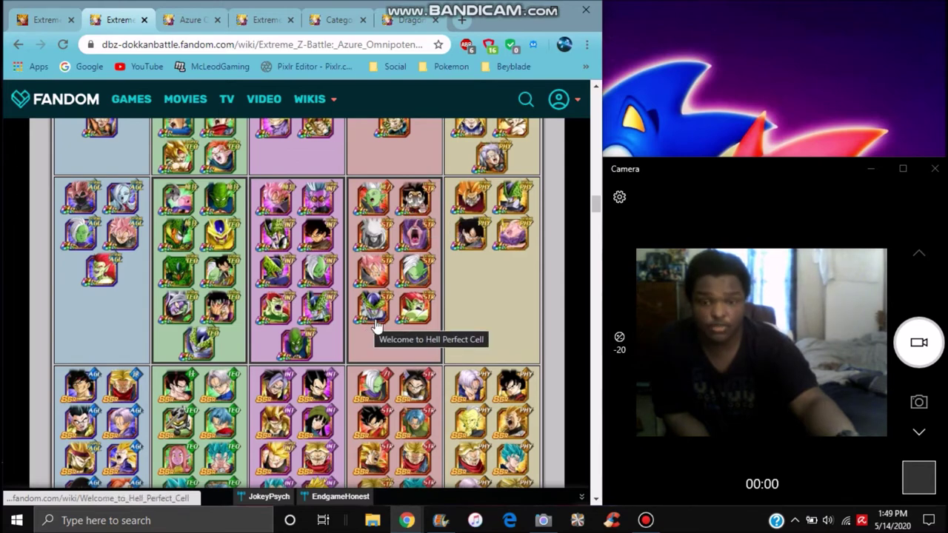
scroll(436, 316, "down", 5)
scroll(436, 316, "down", 3)
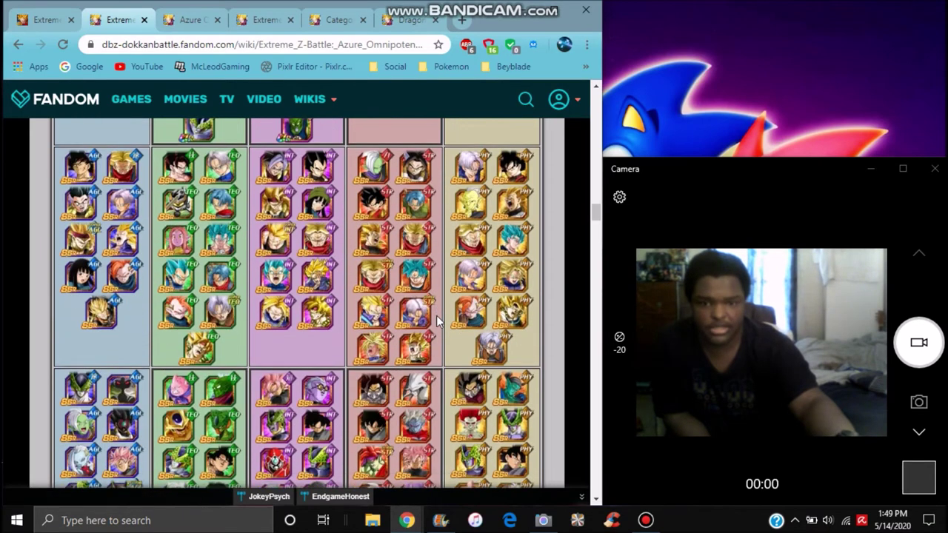
scroll(436, 316, "down", 4)
scroll(436, 315, "down", 3)
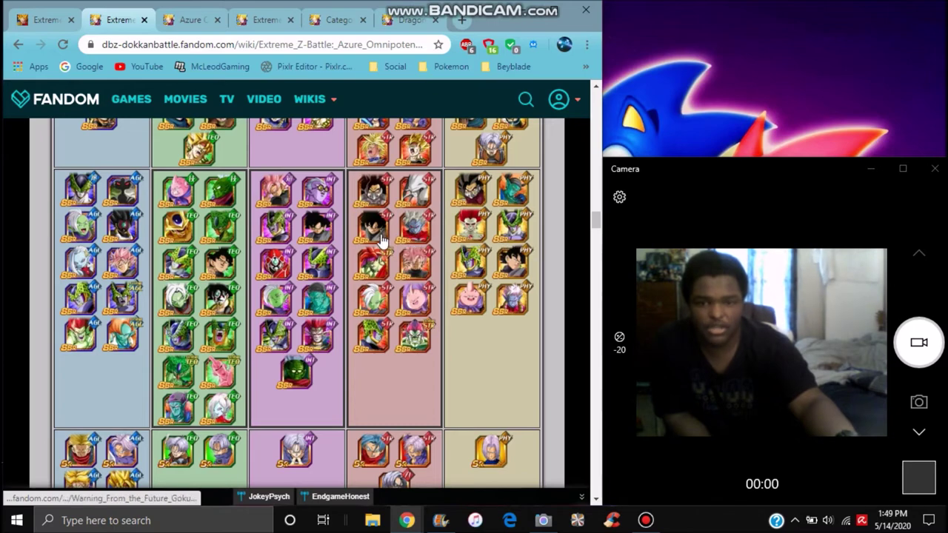
scroll(439, 294, "up", 5)
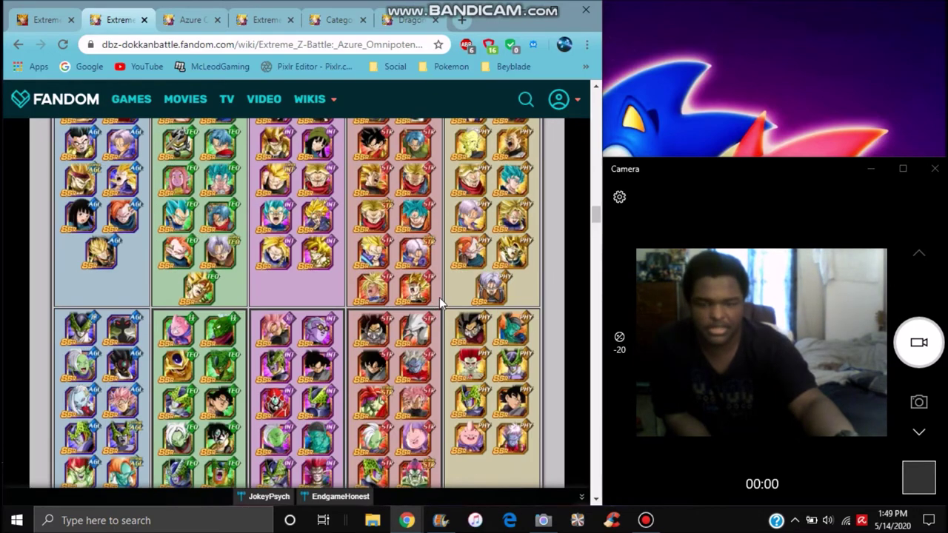
scroll(444, 304, "up", 3)
scroll(442, 311, "up", 2)
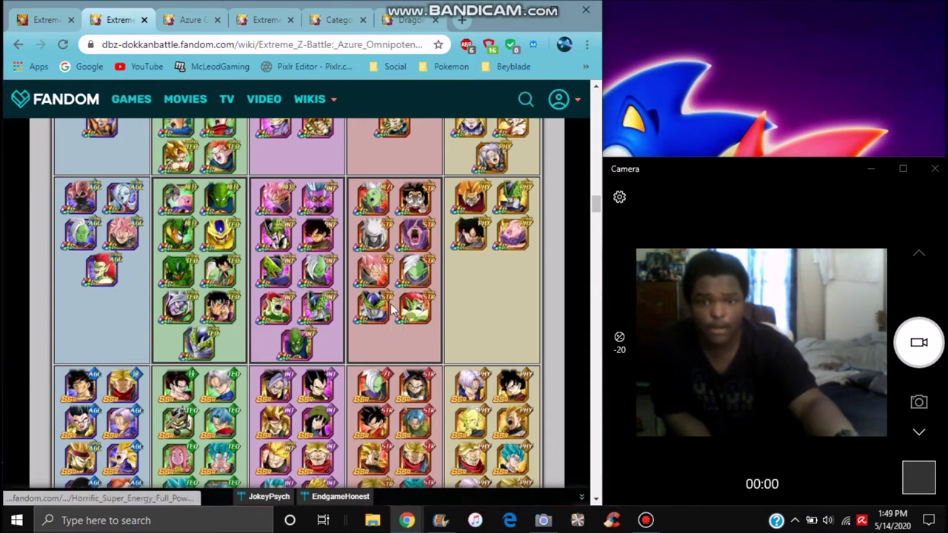
scroll(415, 326, "up", 4)
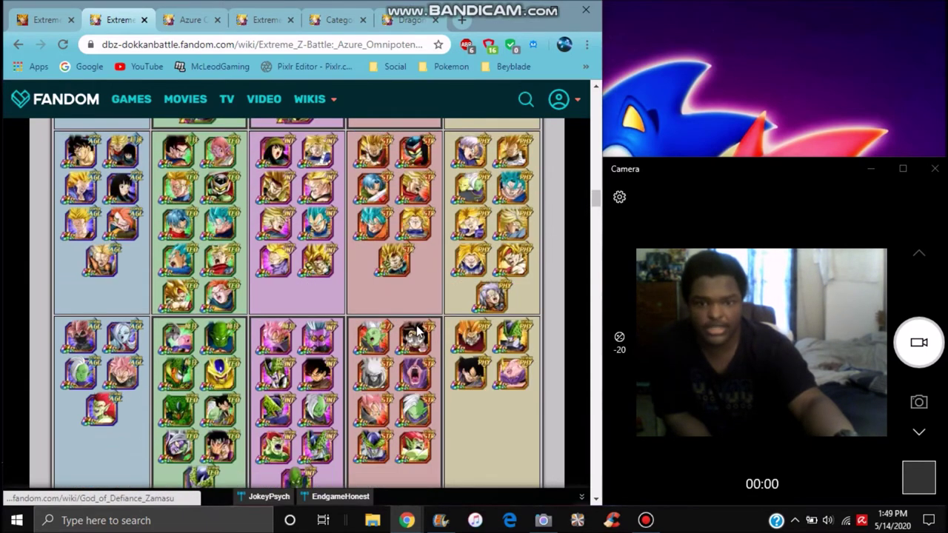
scroll(415, 332, "up", 3)
scroll(414, 331, "up", 3)
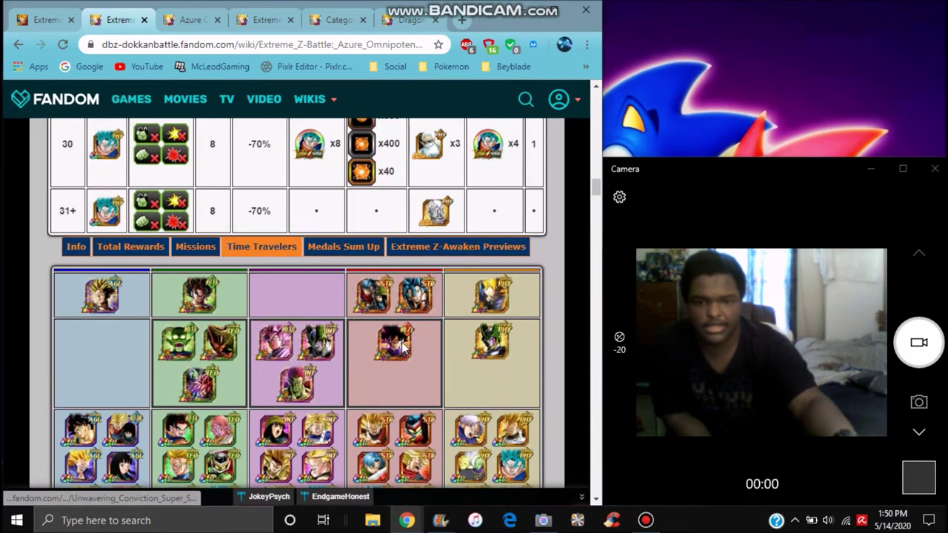
scroll(404, 345, "up", 2)
scroll(404, 345, "up", 3)
scroll(404, 345, "up", 2)
scroll(397, 350, "up", 2)
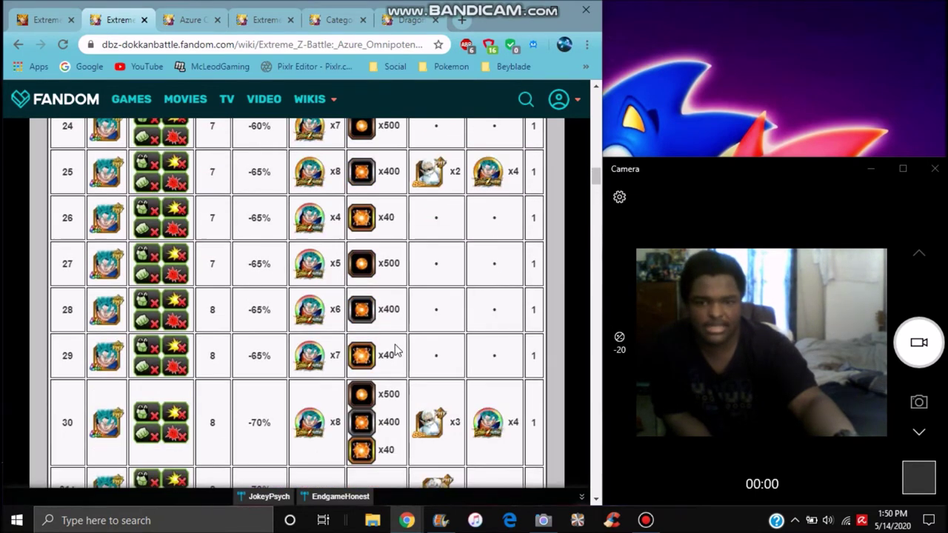
scroll(398, 349, "up", 2)
scroll(397, 349, "up", 2)
scroll(398, 349, "up", 1)
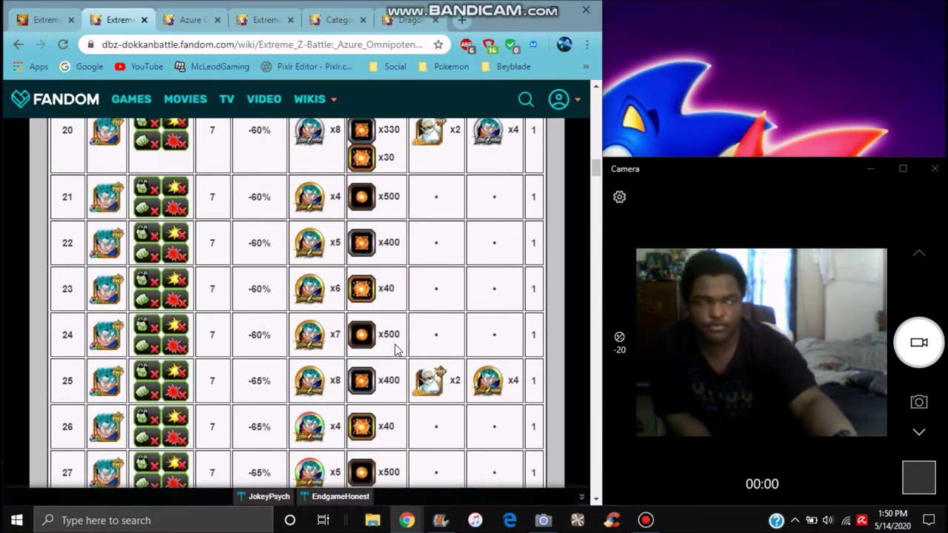
scroll(398, 349, "up", 2)
scroll(398, 350, "up", 2)
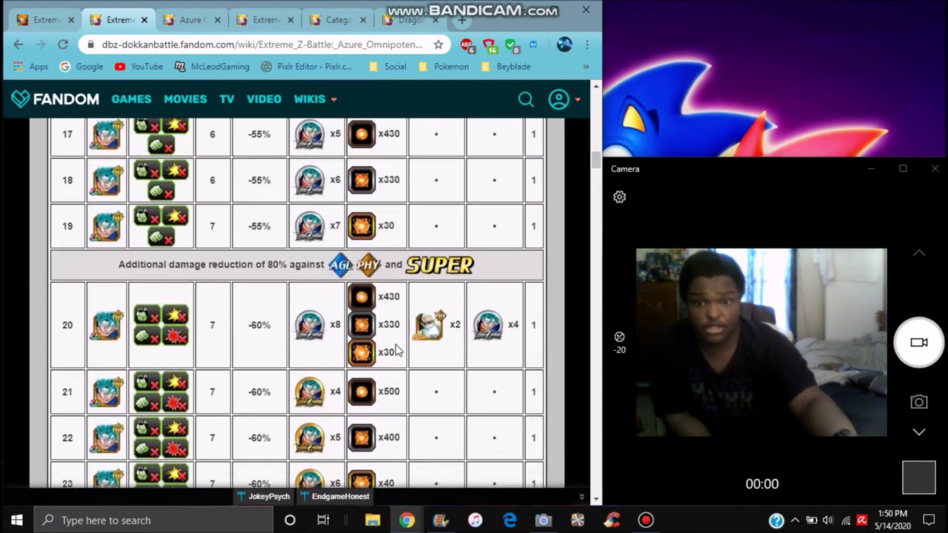
scroll(397, 349, "up", 1)
scroll(398, 350, "up", 1)
scroll(398, 349, "up", 2)
scroll(397, 349, "up", 1)
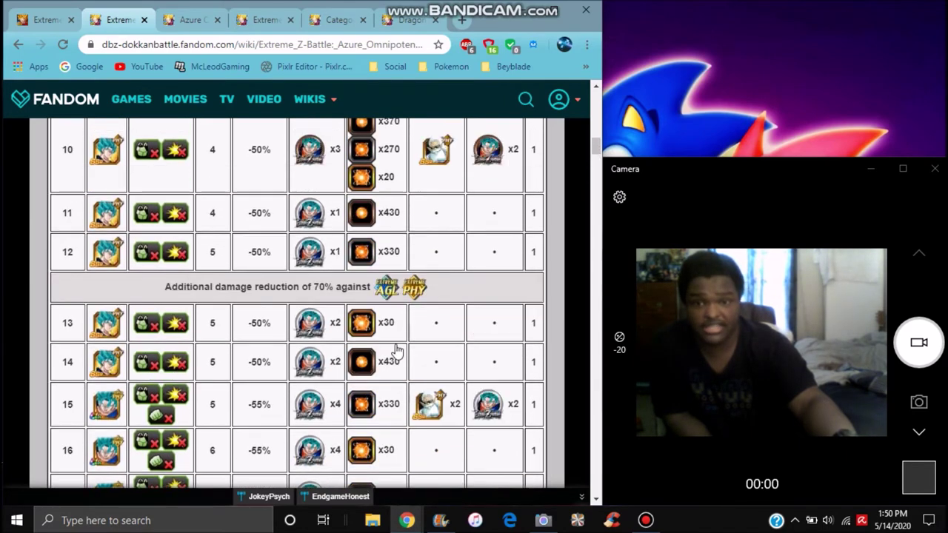
scroll(398, 350, "up", 2)
scroll(398, 349, "up", 2)
scroll(397, 349, "up", 2)
scroll(397, 350, "up", 2)
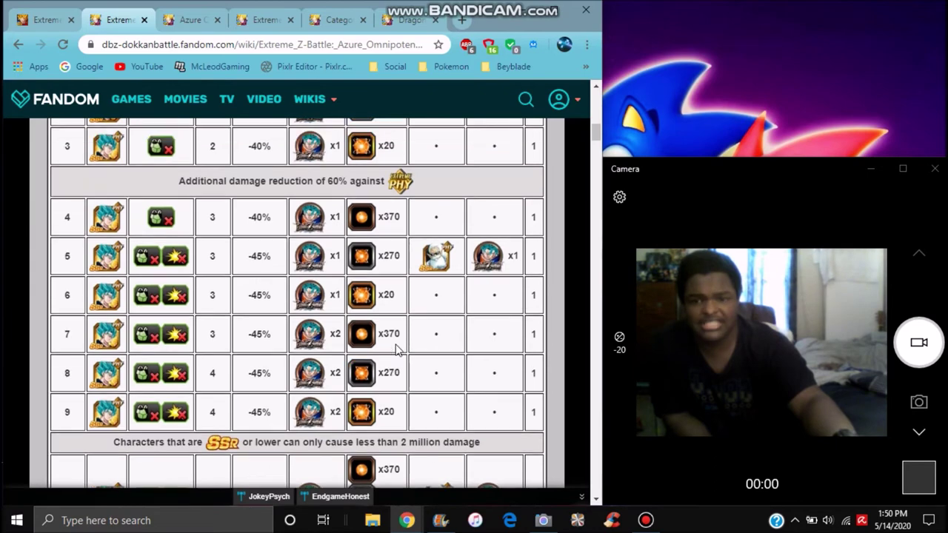
scroll(397, 349, "up", 2)
scroll(397, 349, "up", 2)
scroll(400, 350, "up", 2)
scroll(400, 349, "up", 2)
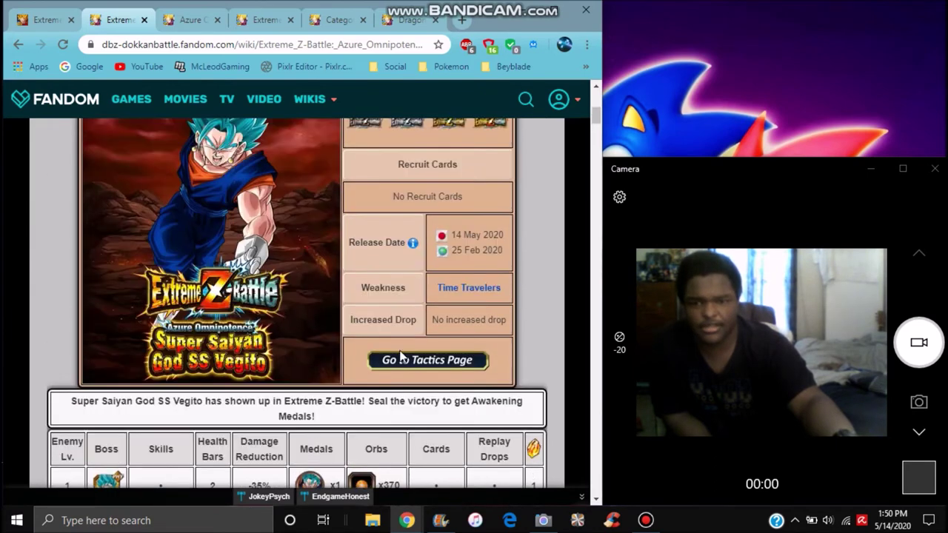
scroll(400, 349, "up", 2)
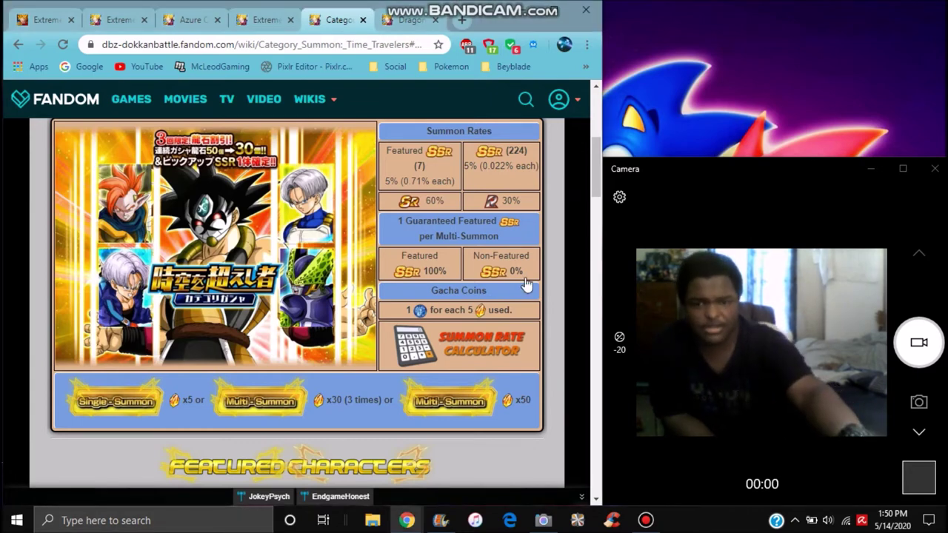
scroll(541, 276, "down", 1)
scroll(542, 276, "down", 3)
scroll(542, 276, "down", 1)
scroll(541, 275, "down", 1)
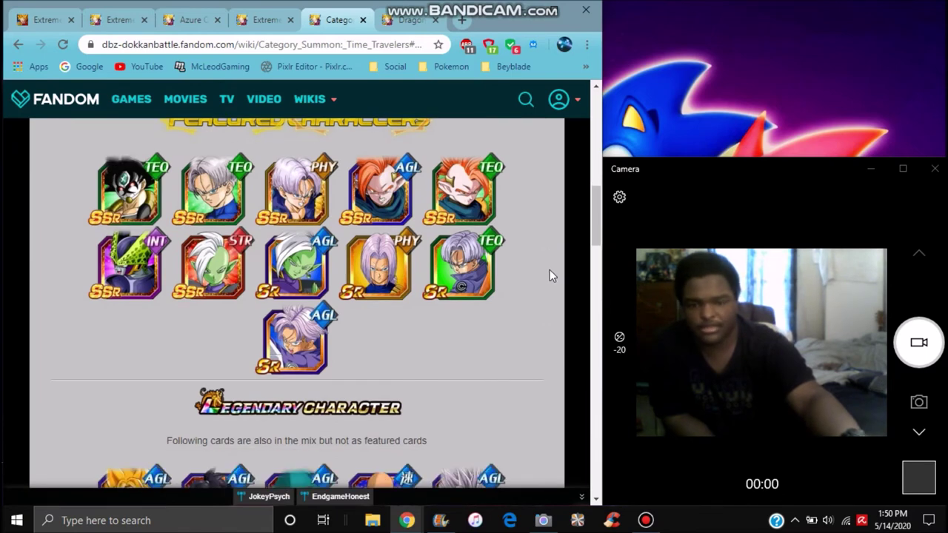
scroll(549, 270, "down", 1)
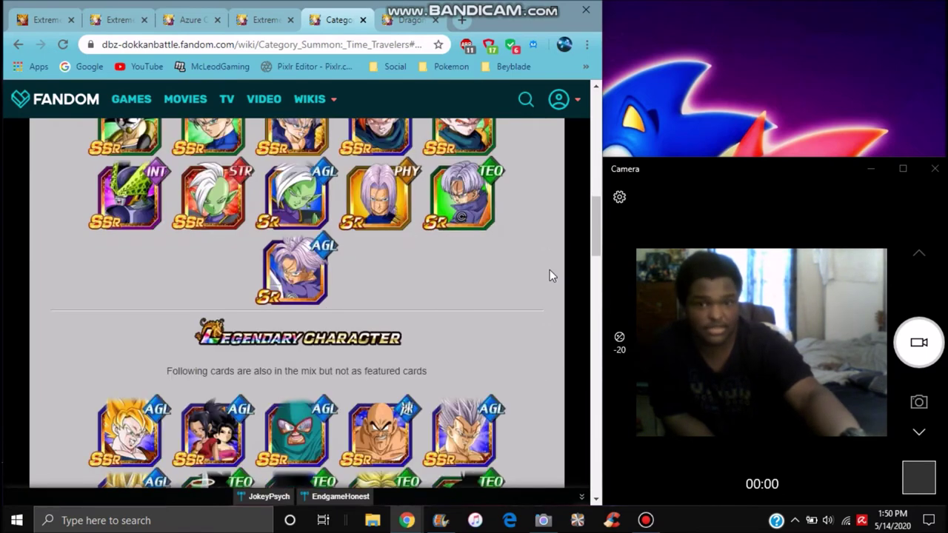
scroll(550, 269, "up", 1)
scroll(552, 270, "down", 1)
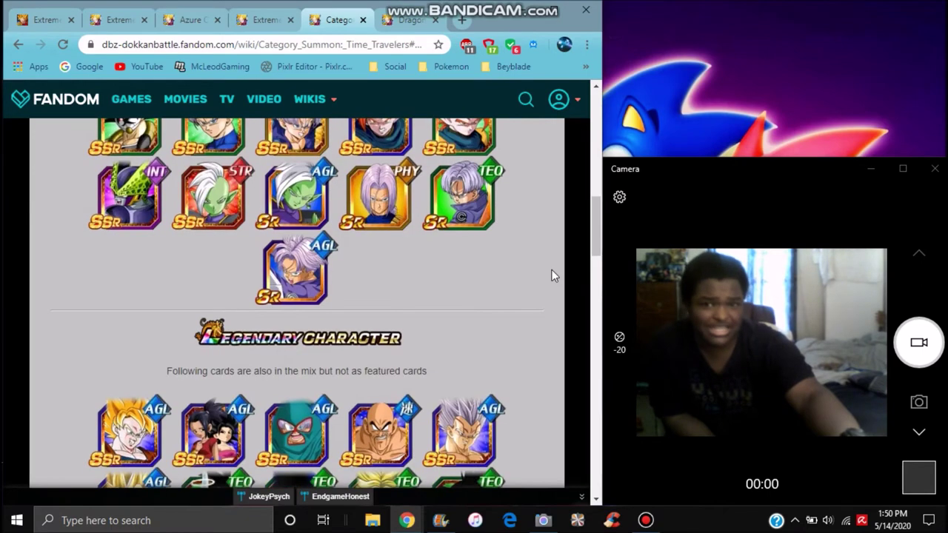
scroll(551, 269, "up", 1)
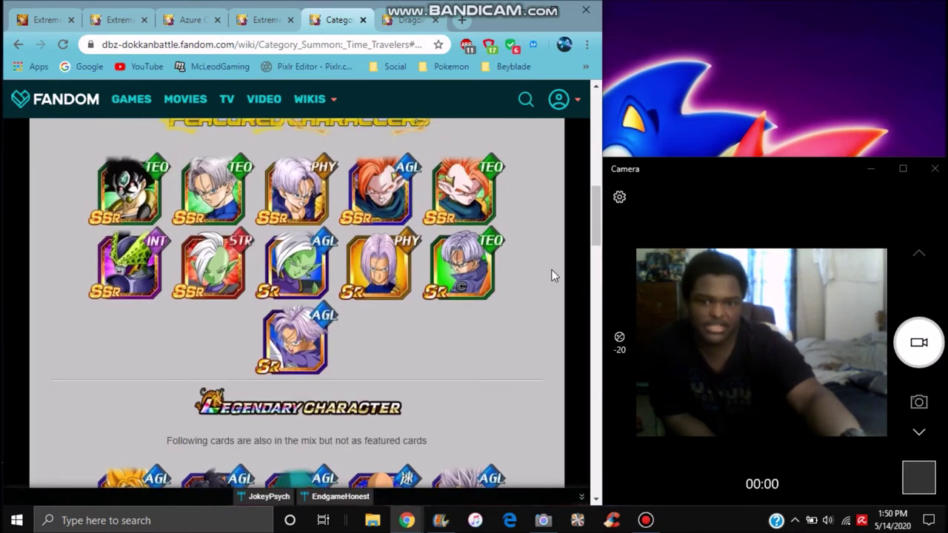
scroll(551, 270, "down", 3)
scroll(551, 269, "down", 2)
scroll(551, 269, "down", 2)
scroll(551, 269, "down", 1)
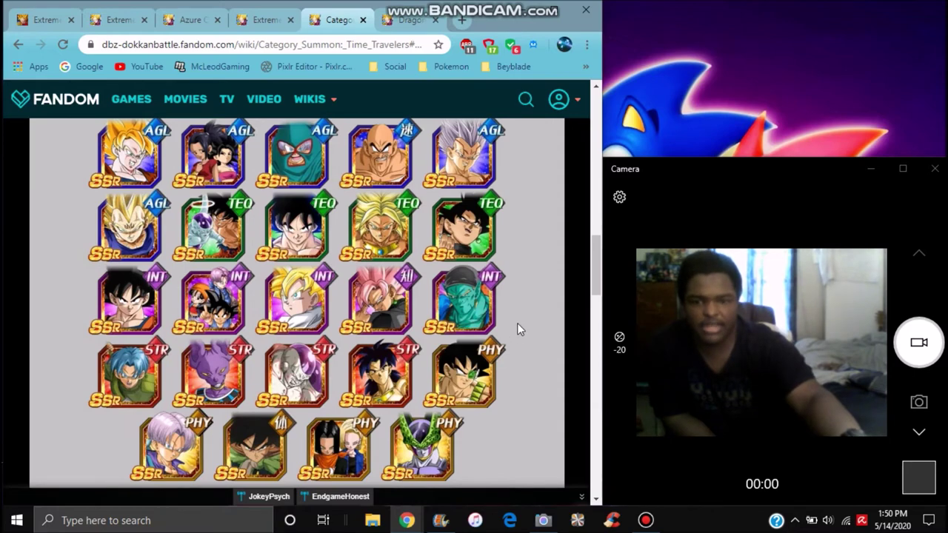
scroll(517, 323, "down", 1)
scroll(537, 307, "up", 1)
scroll(531, 307, "up", 1)
scroll(530, 307, "up", 1)
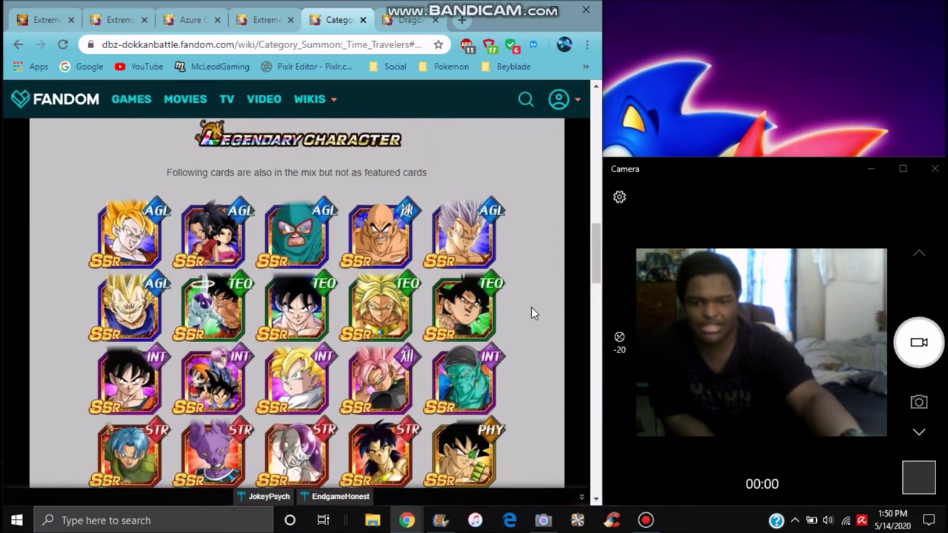
scroll(531, 306, "up", 2)
scroll(530, 301, "up", 1)
scroll(538, 301, "up", 2)
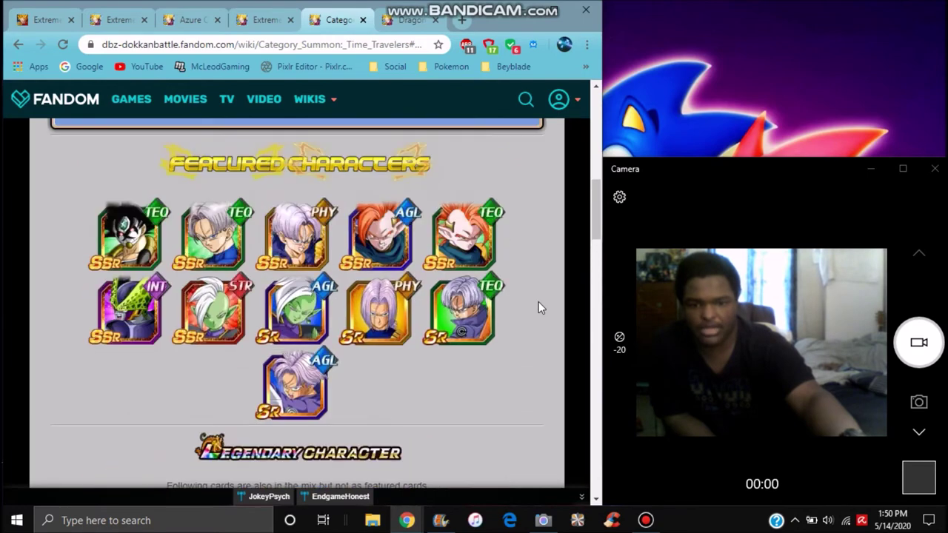
scroll(538, 301, "down", 1)
scroll(539, 301, "down", 2)
scroll(538, 301, "down", 2)
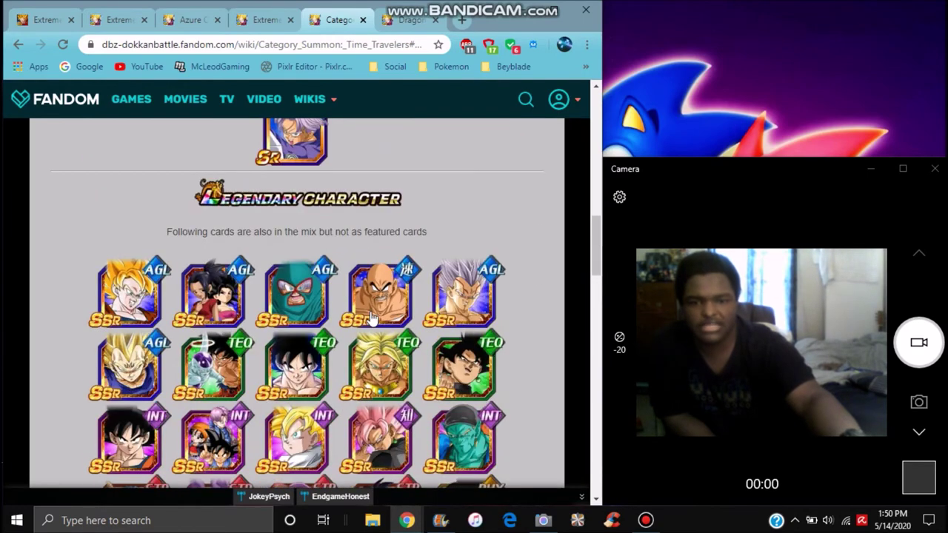
scroll(537, 222, "up", 2)
scroll(542, 230, "up", 2)
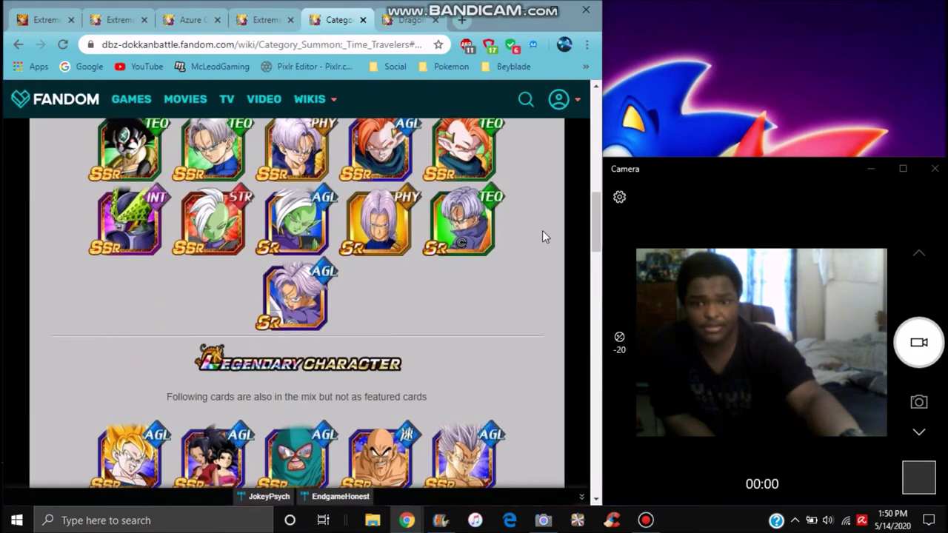
scroll(542, 230, "up", 2)
scroll(536, 237, "up", 2)
scroll(527, 237, "up", 2)
scroll(523, 236, "up", 2)
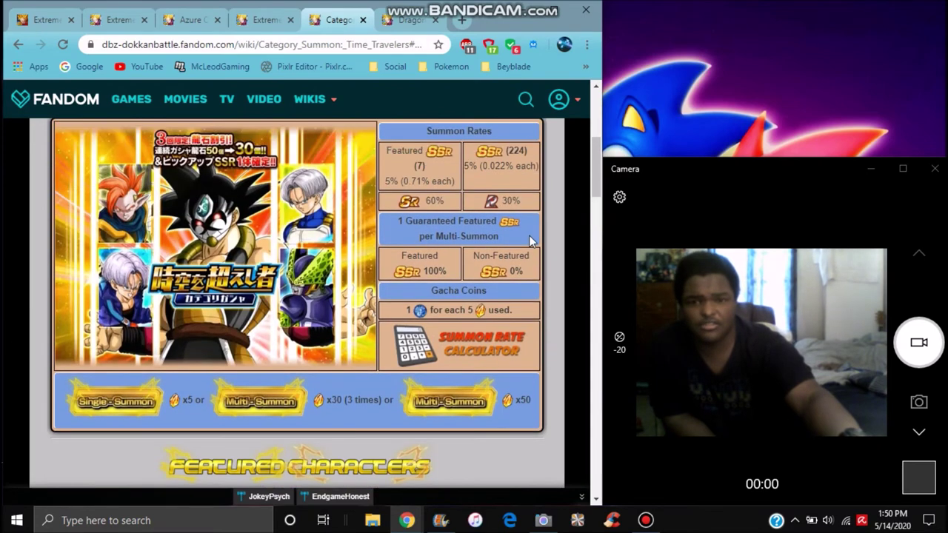
scroll(529, 233, "up", 1)
scroll(532, 226, "down", 1)
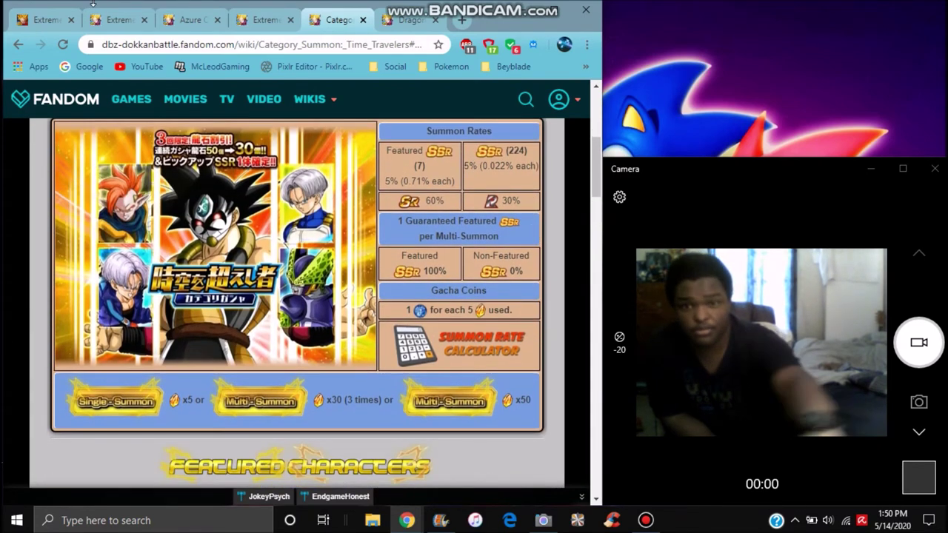
Step: Switch to the Extreme Z Dokkan Festival summon page
left_click(263, 20)
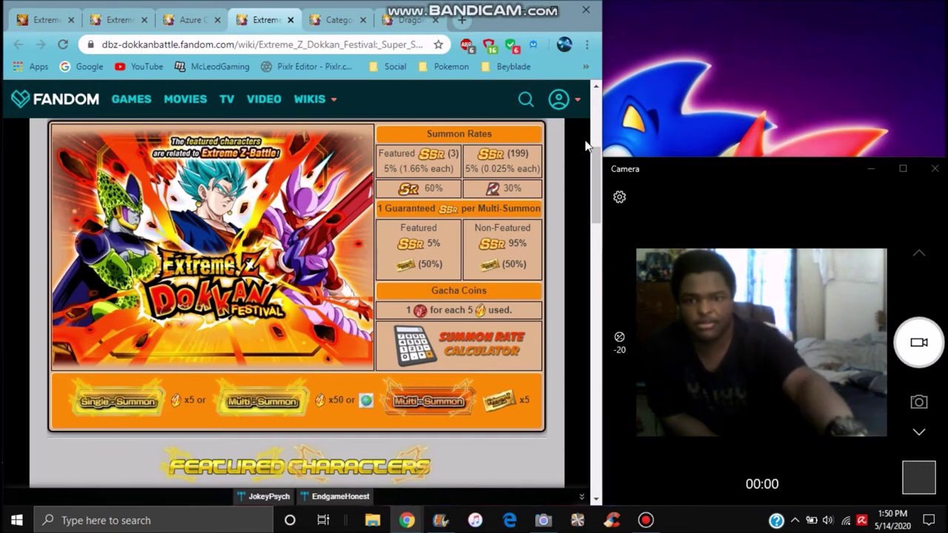
scroll(370, 333, "down", 3)
scroll(370, 333, "down", 3)
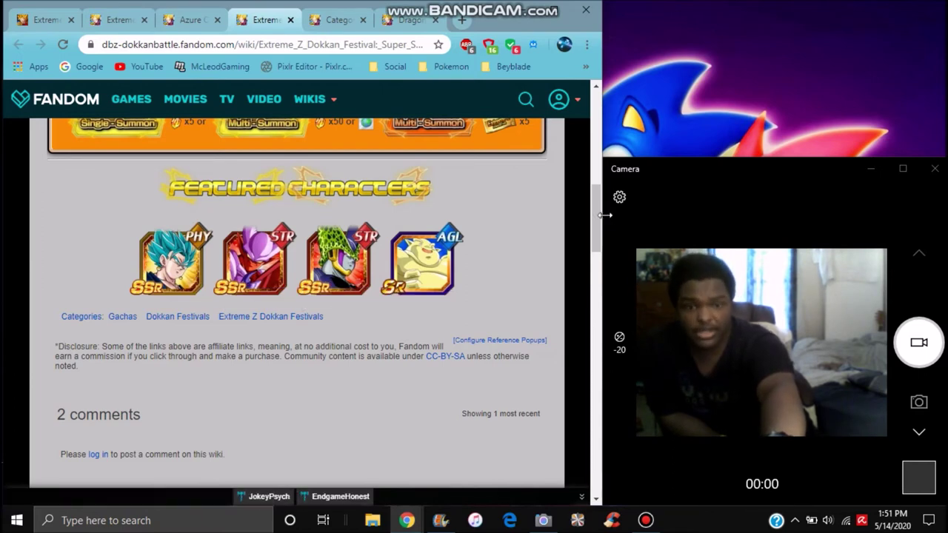
mouse_move(596, 218)
left_mouse_down()
mouse_move(595, 148)
mouse_move(596, 171)
left_mouse_up()
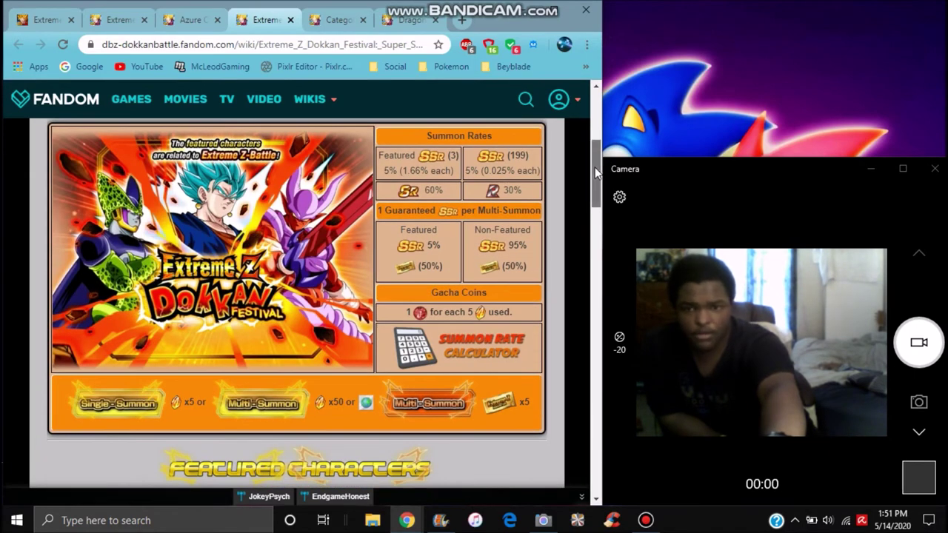
Step: Return to the top of the Extreme Z Dokkan Festival page and switch to the Azure Omnipotence tab
left_click_drag(593, 168, 594, 170)
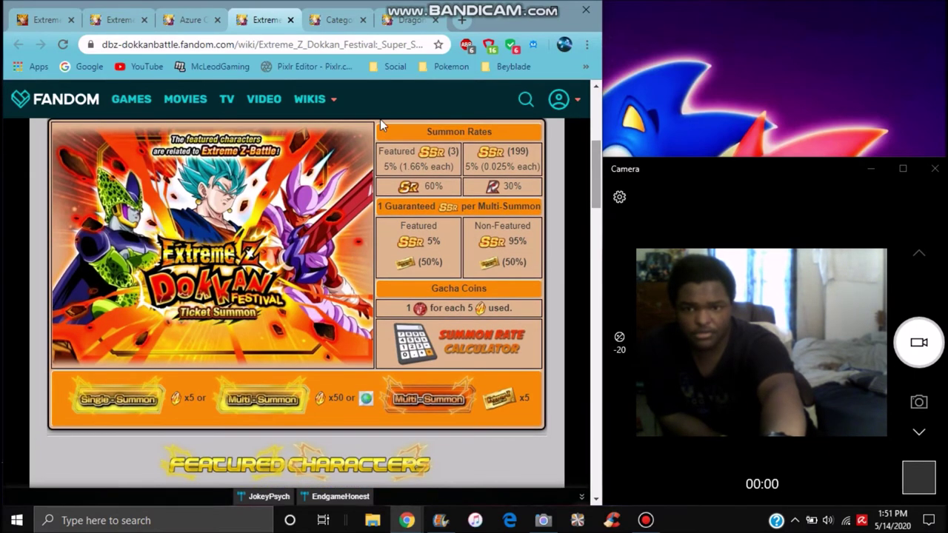
left_click(185, 20)
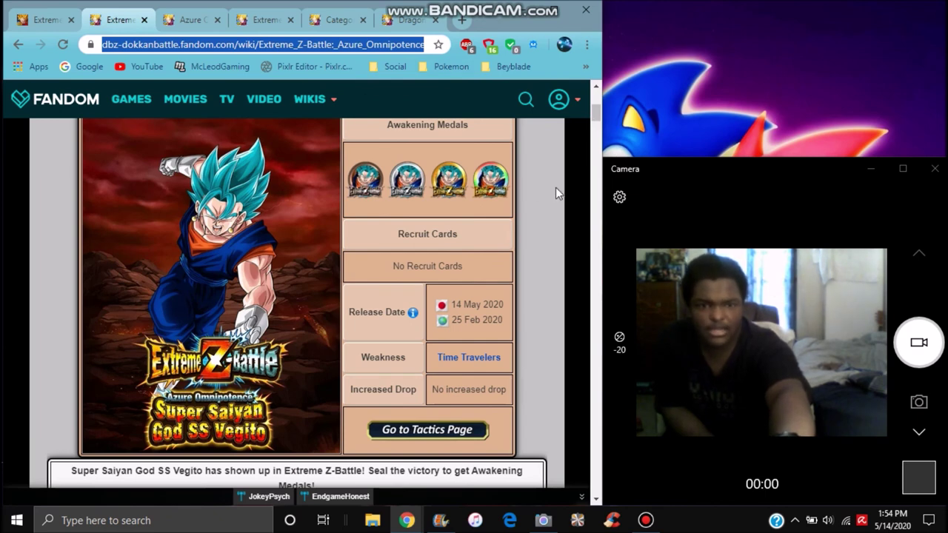
Step: Deselect the address text on the Vegito Extreme Z-Battle event page
left_click(555, 187)
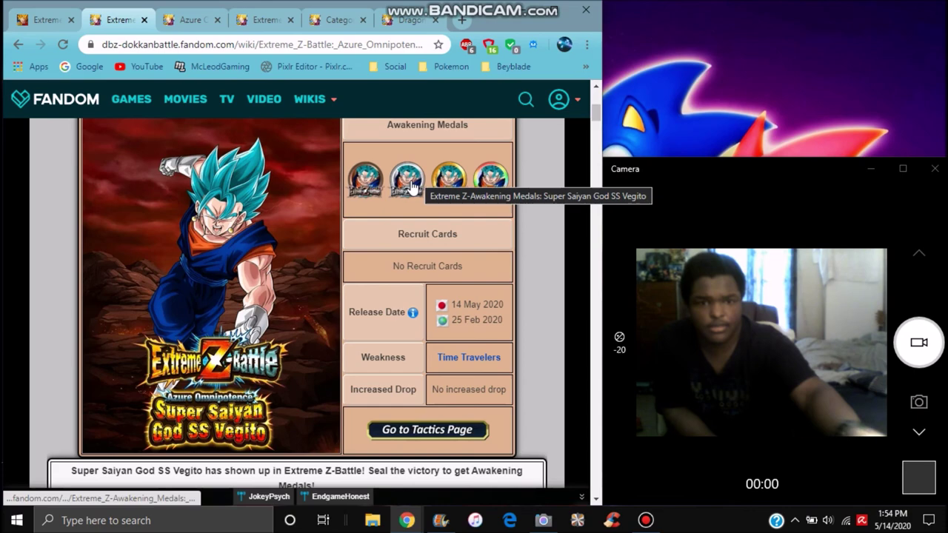
scroll(589, 311, "down", 1)
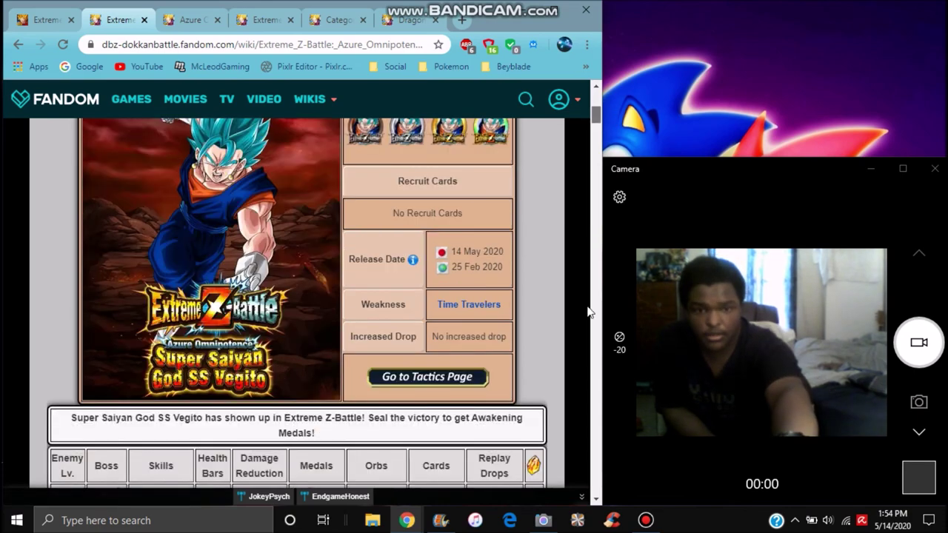
mouse_move(596, 115)
left_mouse_down()
mouse_move(596, 233)
mouse_move(596, 215)
left_mouse_up()
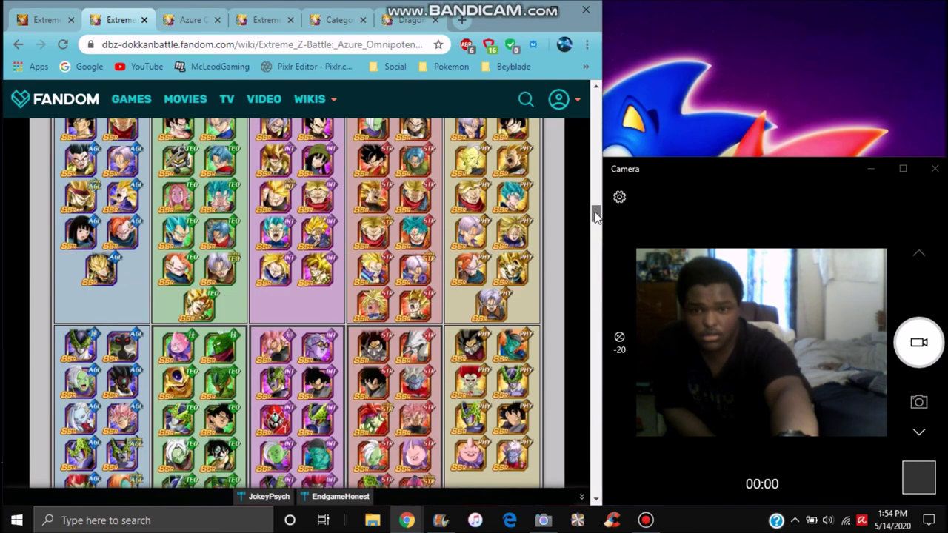
left_click_drag(596, 215, 596, 191)
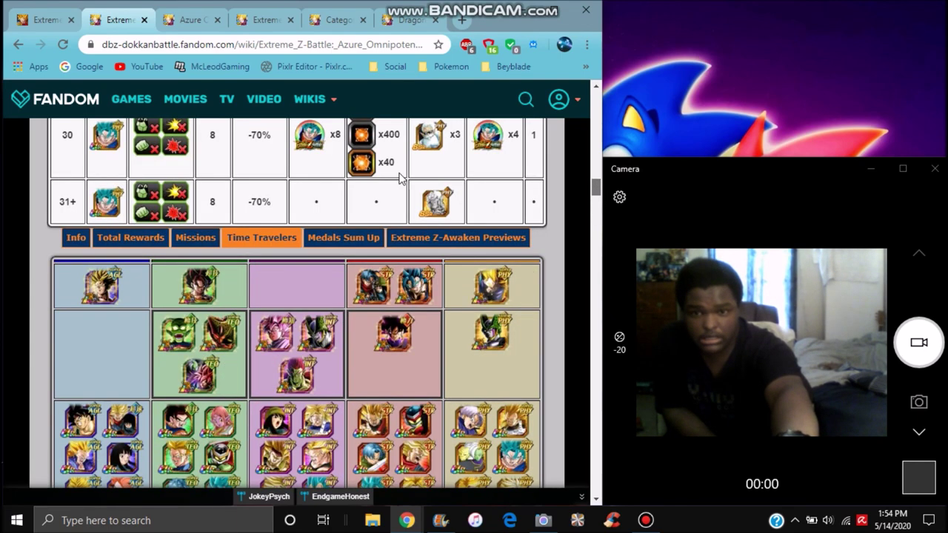
scroll(400, 178, "down", 2)
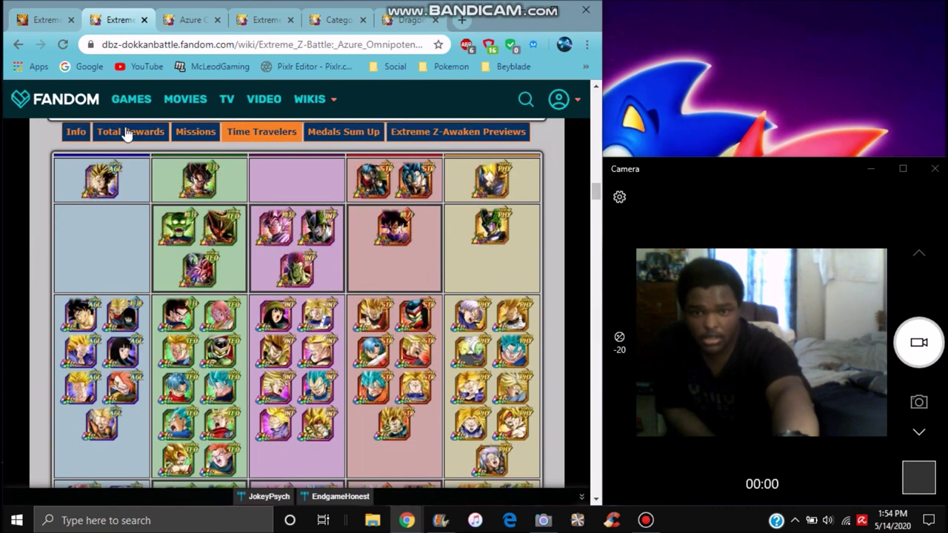
Step: View the Medals Sum Up and Total Rewards summaries, then go to the Super Saiyan God SS Vegito unit page
left_click(343, 132)
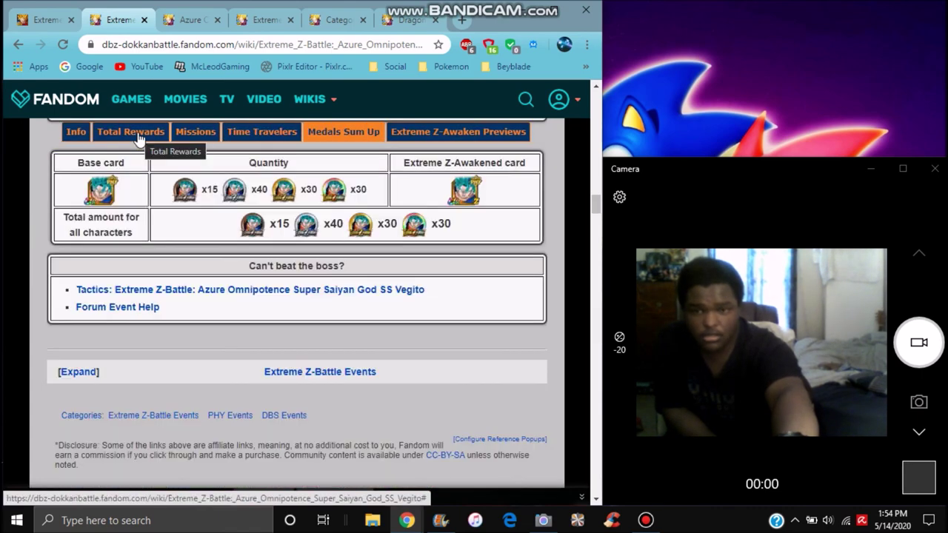
left_click(141, 136)
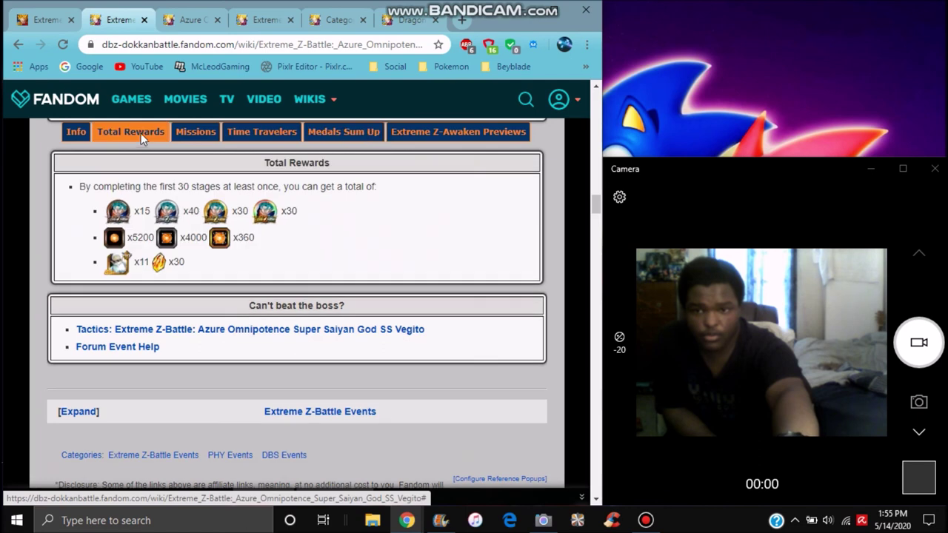
left_click(187, 21)
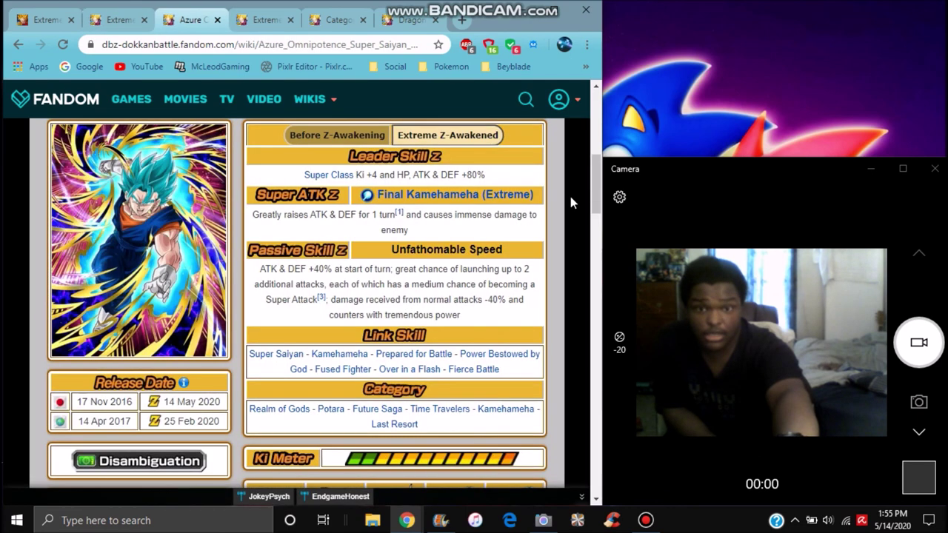